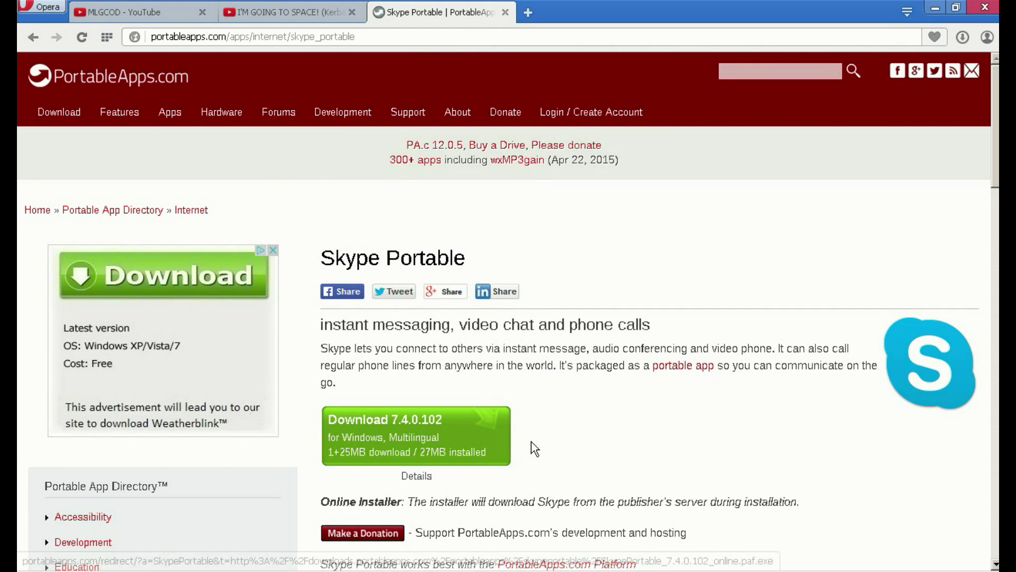
Step: Scroll up and down the Skype Portable page on PortableApps.com to review the 7.4.0.102 download
scroll(612, 368, "down", 4)
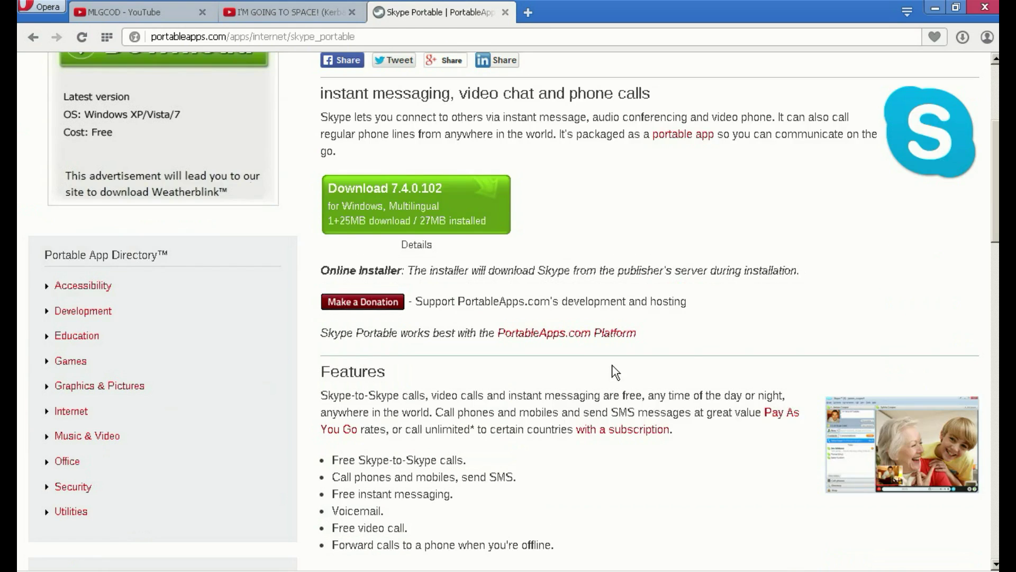
scroll(612, 365, "up", 3)
scroll(614, 371, "down", 10)
scroll(614, 371, "up", 10)
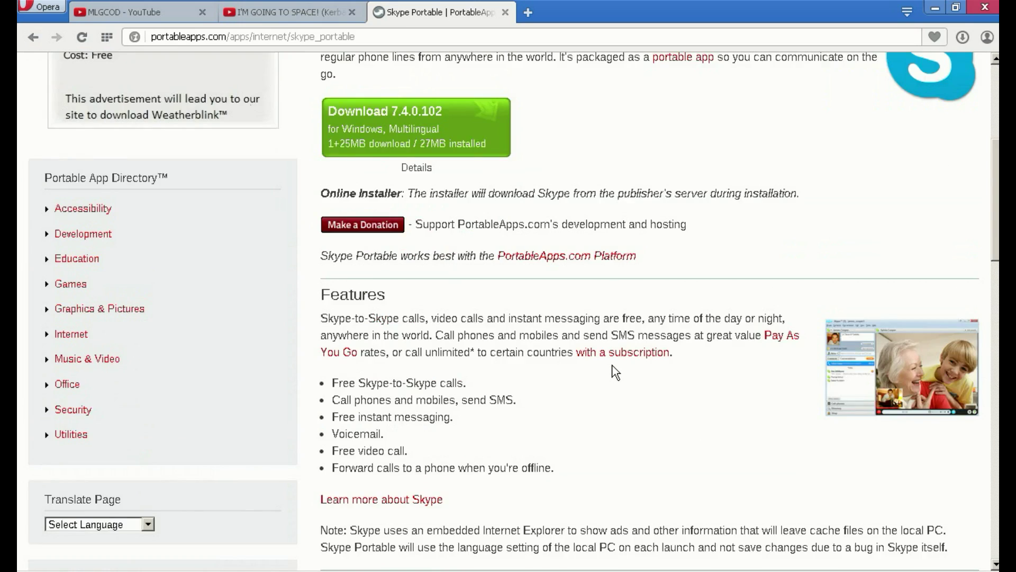
scroll(614, 371, "down", 5)
scroll(614, 371, "up", 8)
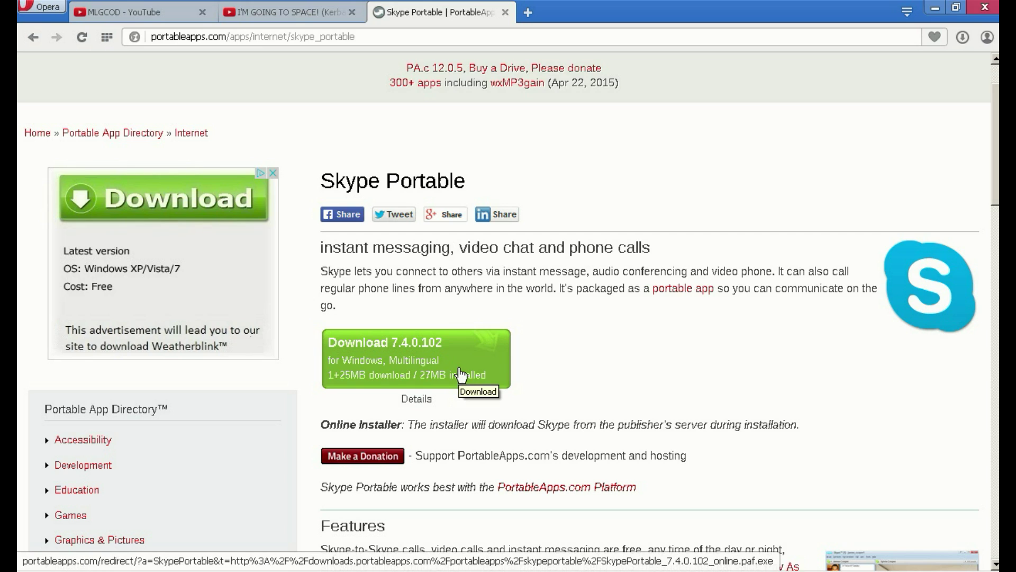
Step: Download the Skype Portable 7.4.0.102 installer, select it in Opera's Downloads, and minimize Opera to the Start menu
left_click(412, 366)
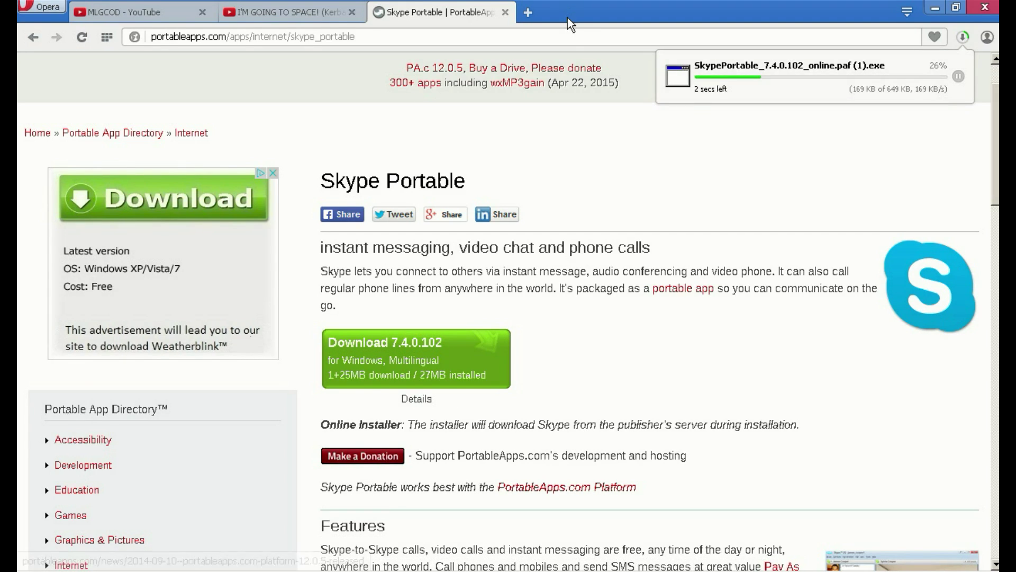
left_click(556, 36)
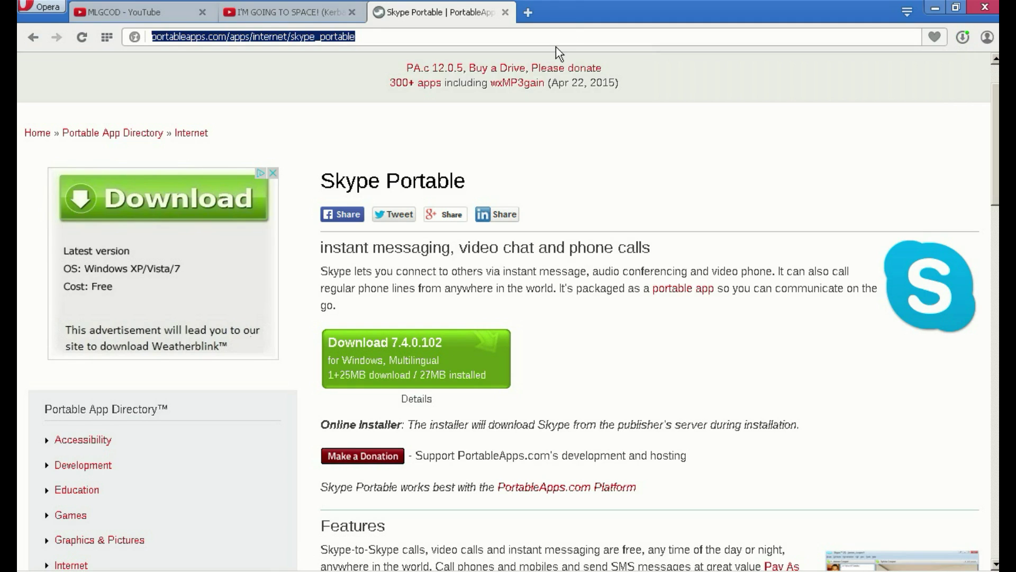
left_click(962, 37)
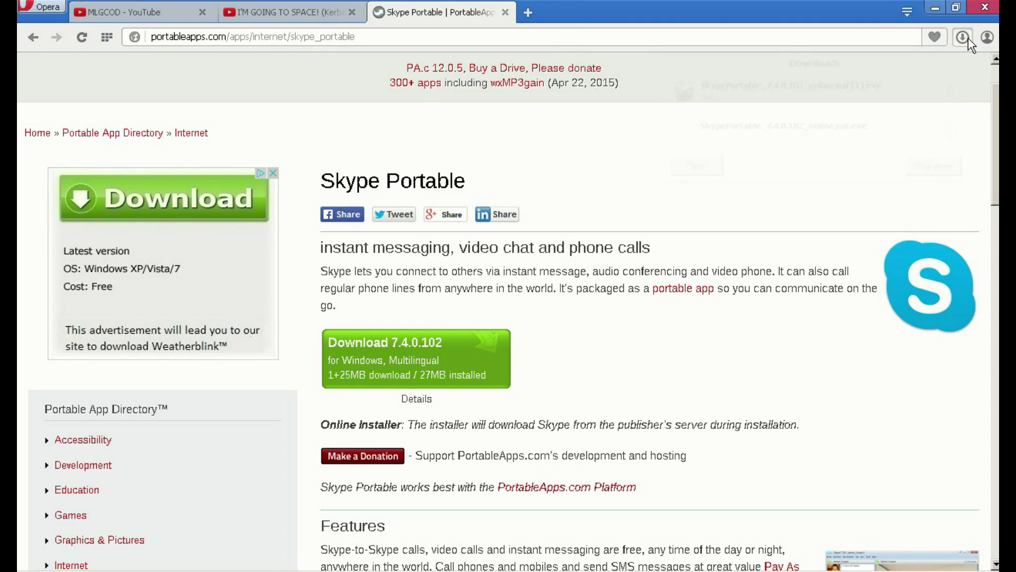
left_click(849, 98)
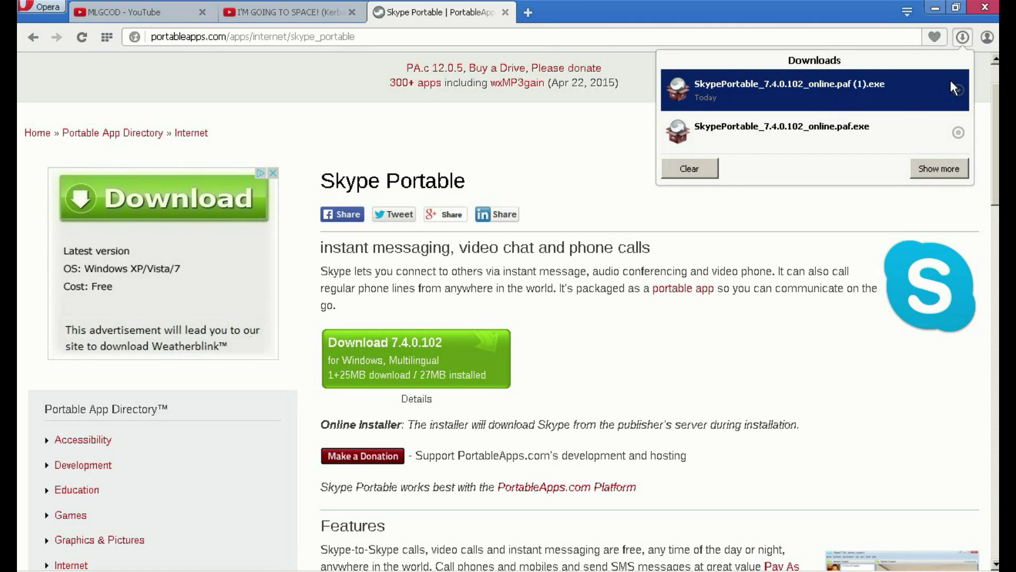
left_click(940, 4)
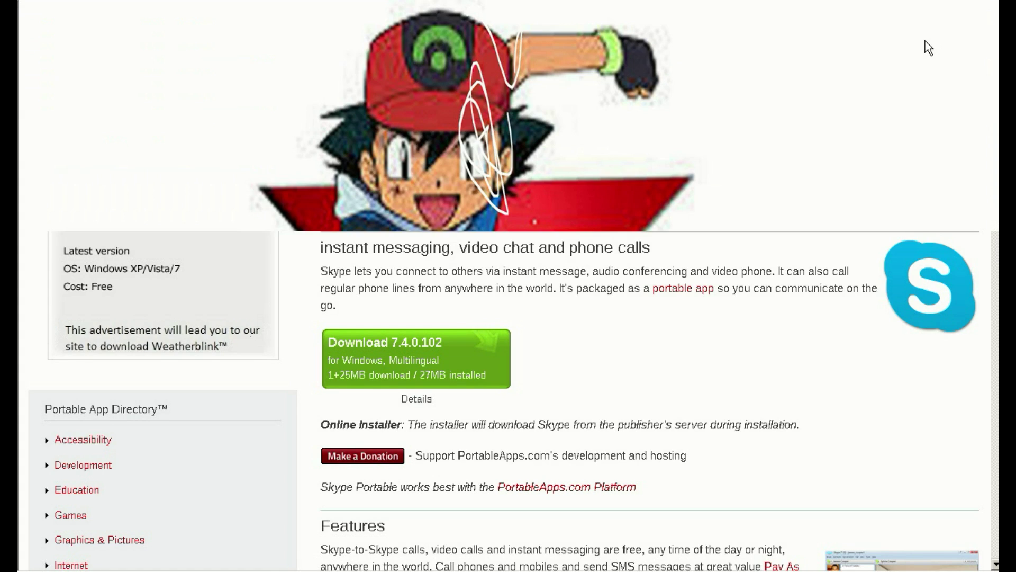
left_click(37, 570)
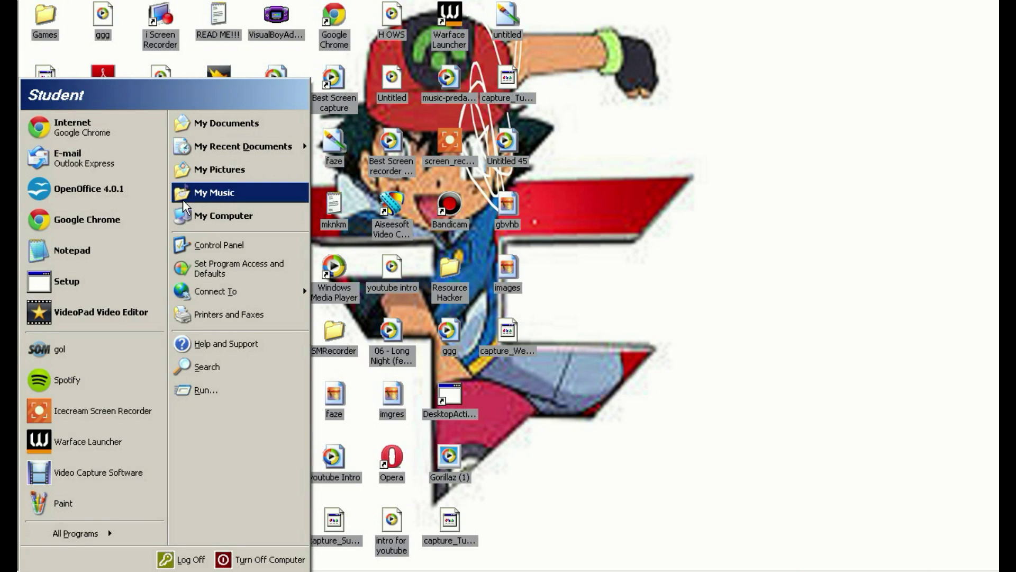
Step: Launch SkypePortable_7.4.0.102_online.paf.exe from the My Documents folder
left_click(225, 124)
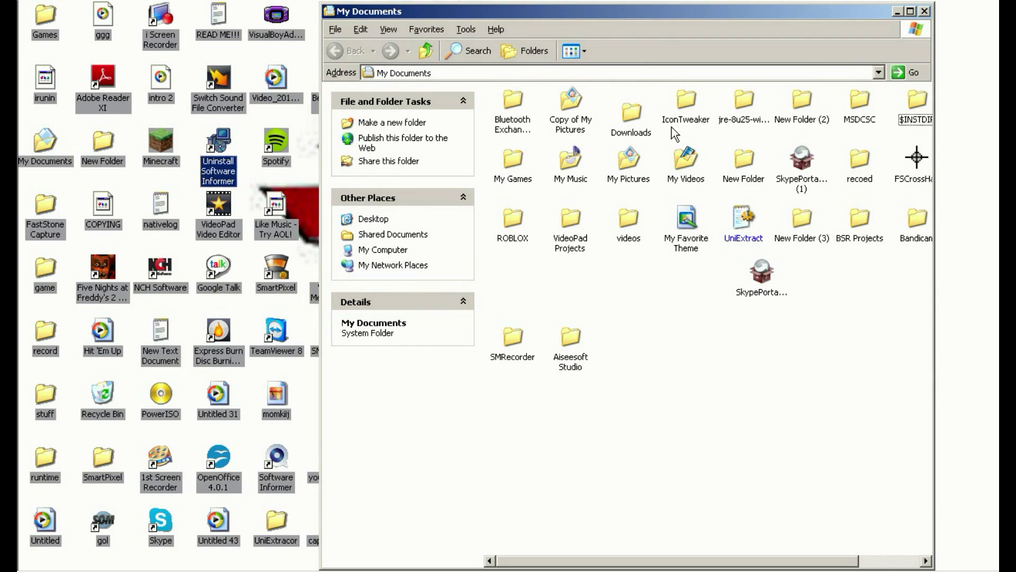
mouse_move(808, 186)
left_mouse_down()
mouse_move(805, 269)
mouse_move(834, 284)
mouse_move(773, 291)
mouse_move(754, 389)
mouse_move(760, 352)
left_mouse_up()
double_click(760, 349)
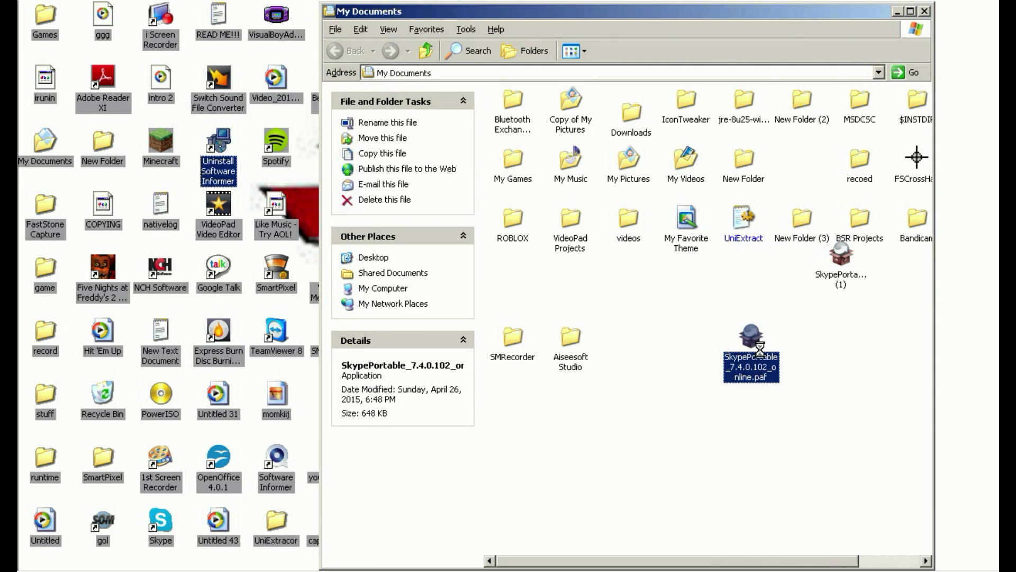
Step: Run the installer, accept the license, and install into a SkypePortable folder on the Desktop
left_click(551, 303)
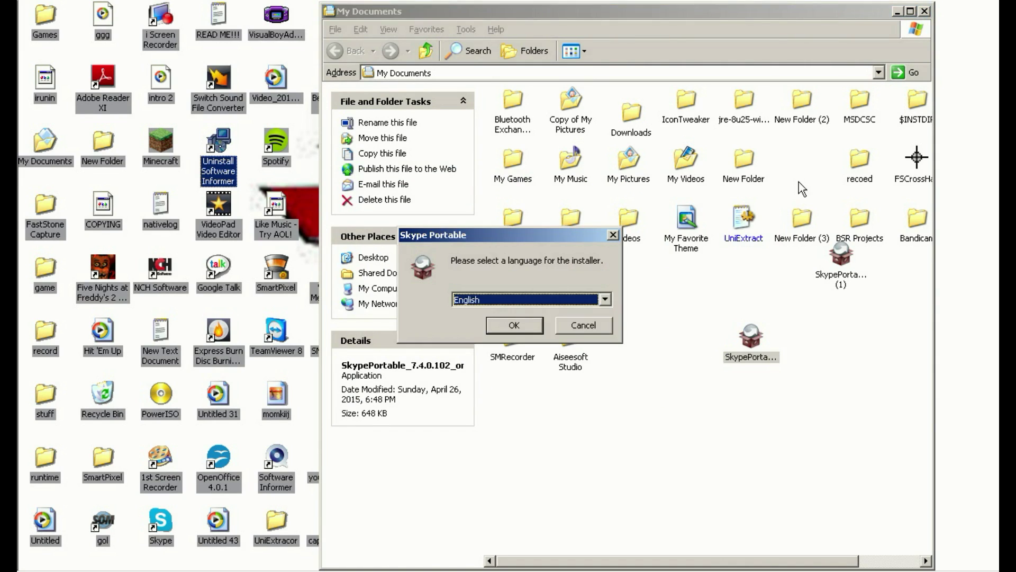
left_click(925, 11)
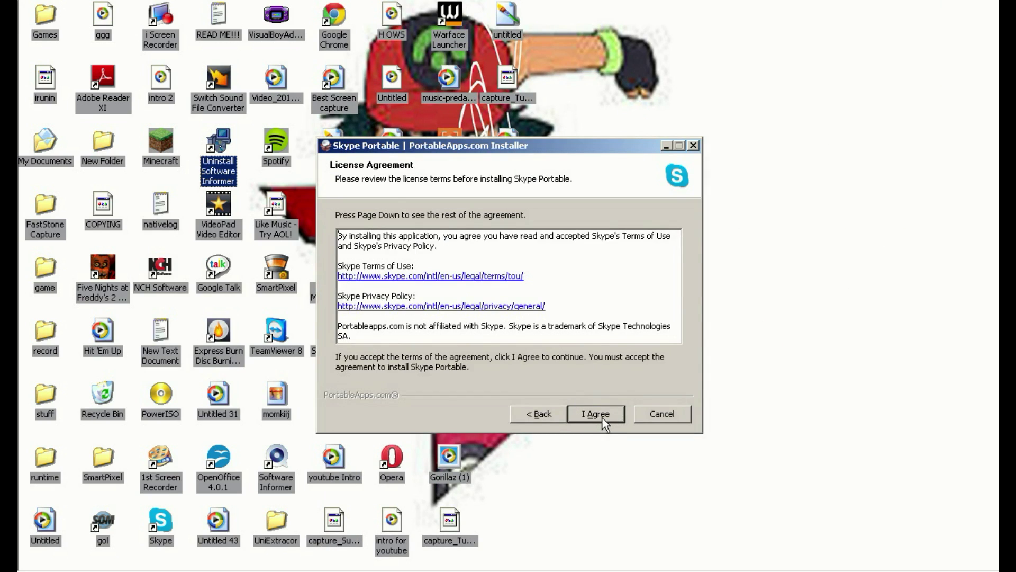
left_click(600, 415)
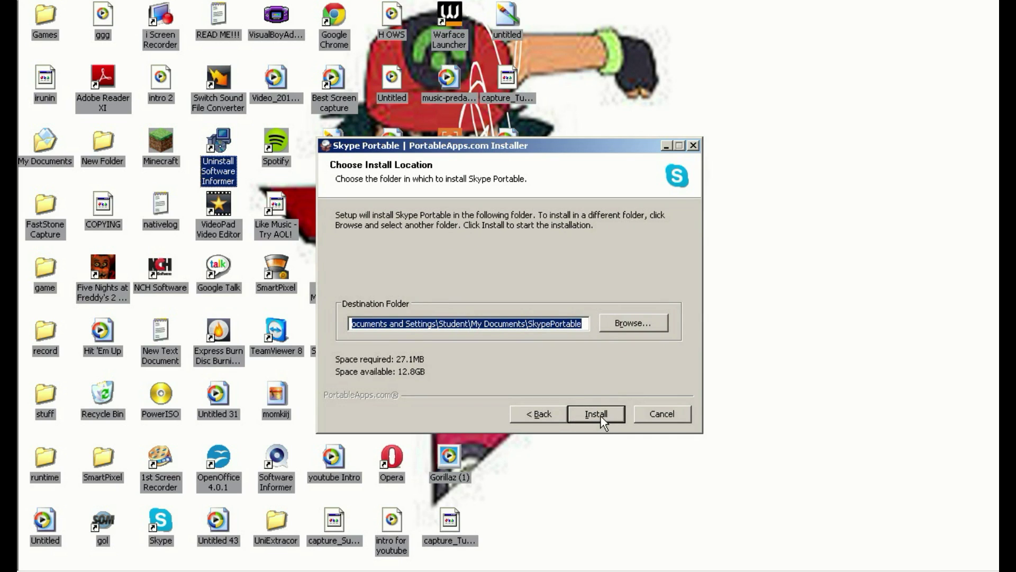
left_click(604, 324)
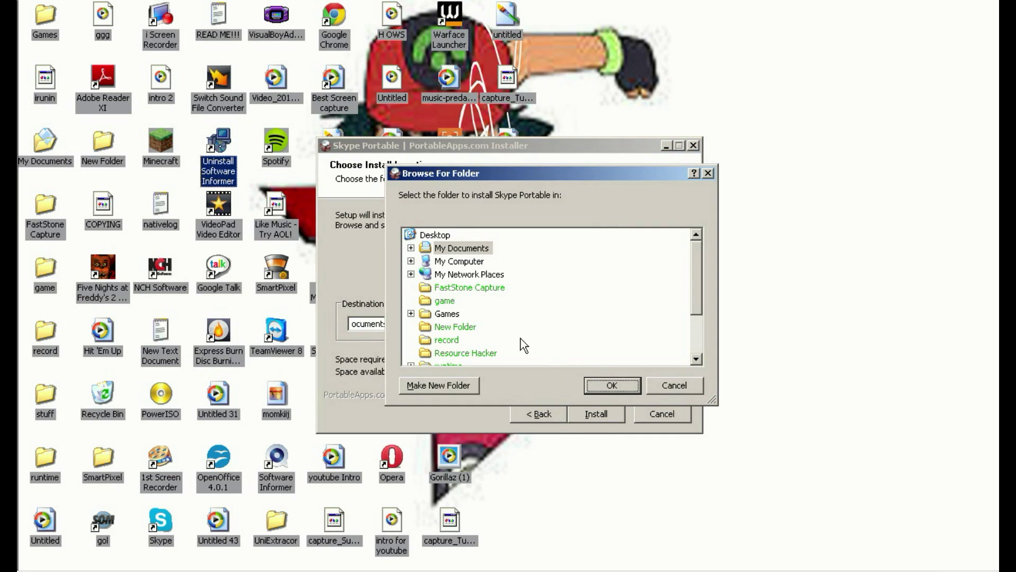
left_click(607, 391)
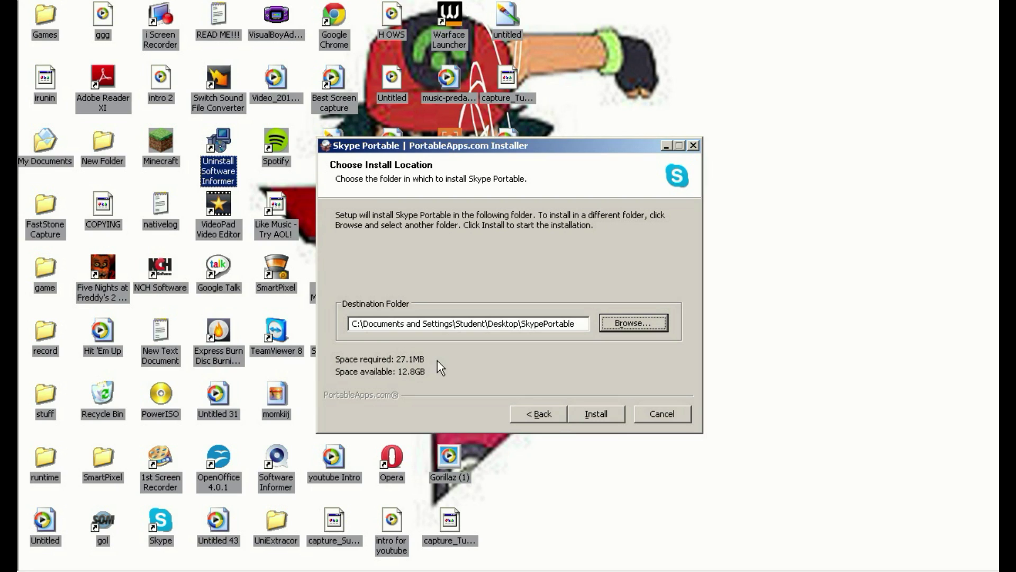
left_click(574, 410)
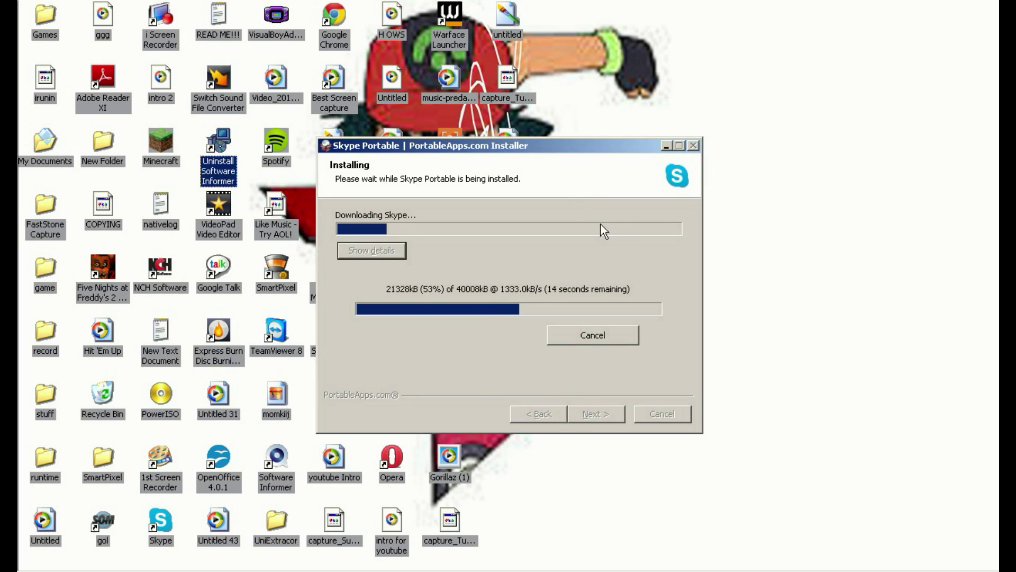
Step: Let the Skype download and install complete, then enable Run Skype Portable and finish
right_click(842, 570)
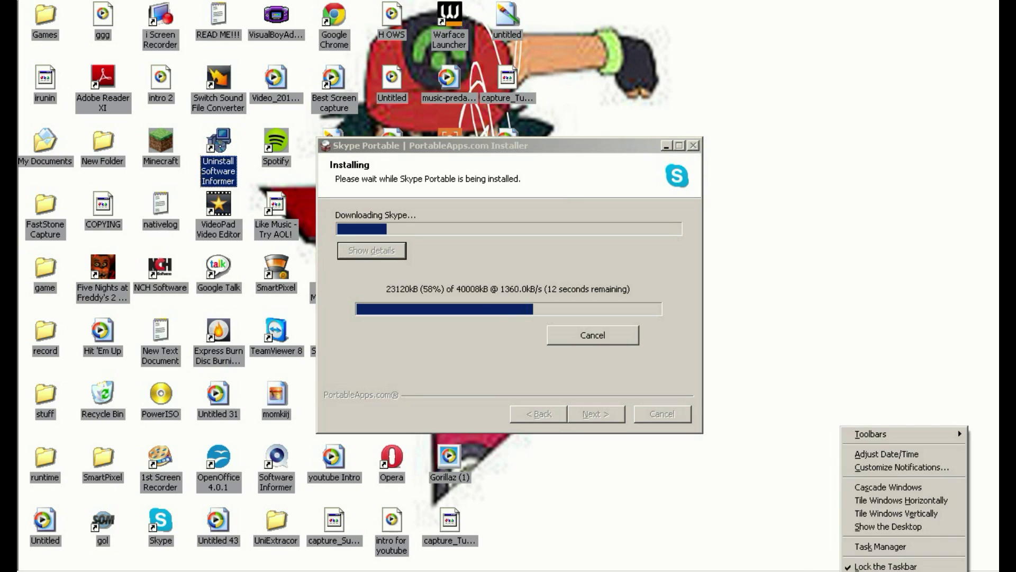
left_click(847, 562)
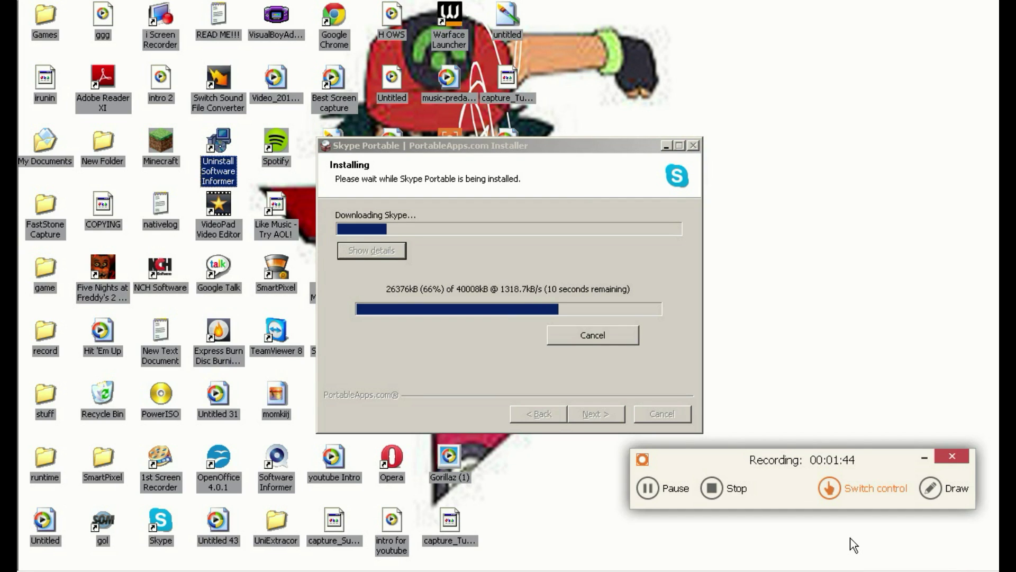
left_click(690, 489)
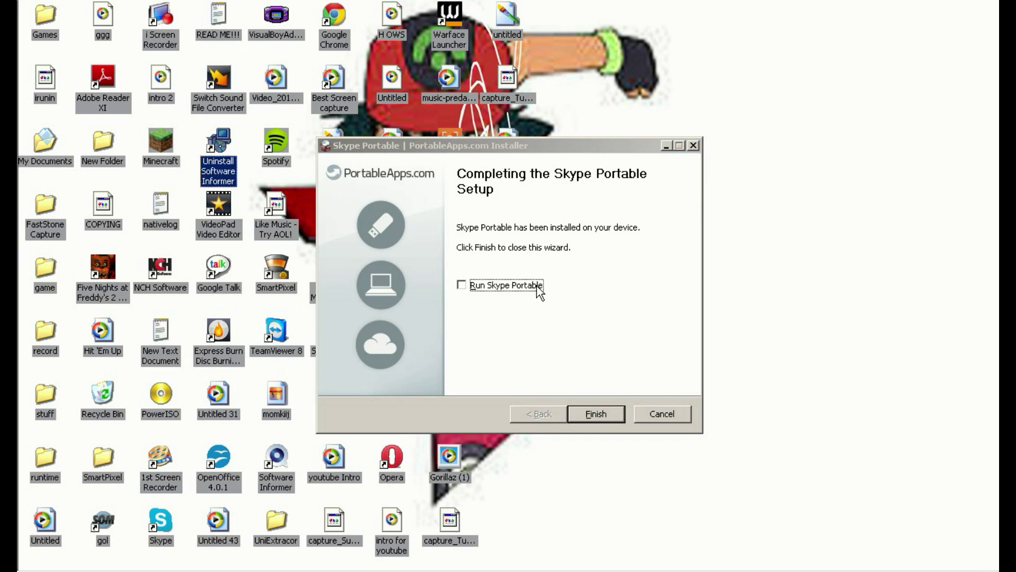
left_click(537, 285)
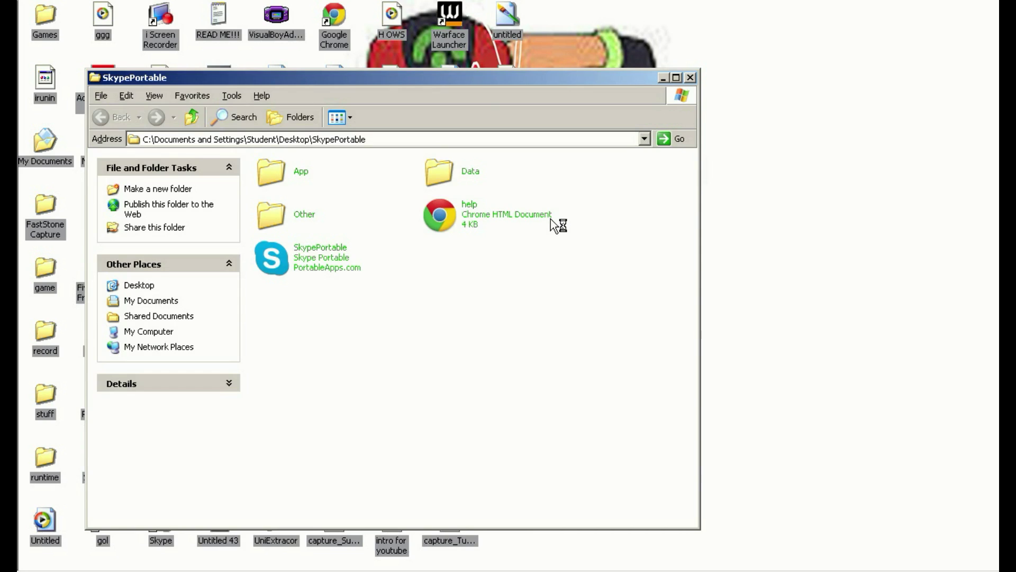
Step: Try moving the installed files to the desktop, dismiss the error, and close the SkypePortable folder
mouse_move(546, 180)
left_mouse_down()
mouse_move(508, 161)
mouse_move(306, 289)
left_mouse_up()
mouse_move(309, 254)
left_mouse_down()
mouse_move(816, 370)
mouse_move(776, 370)
left_mouse_up()
left_click(538, 329)
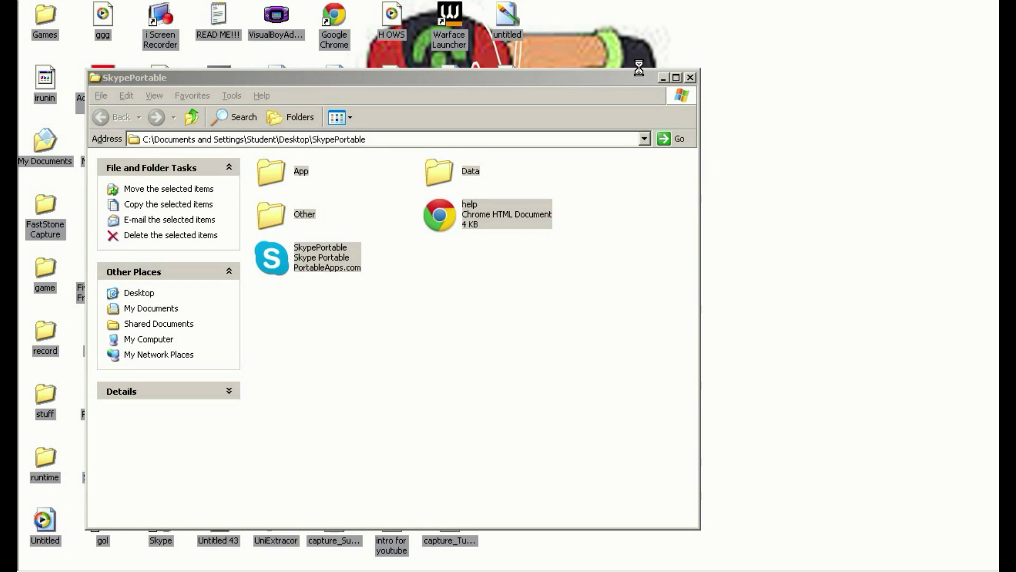
left_click(687, 77)
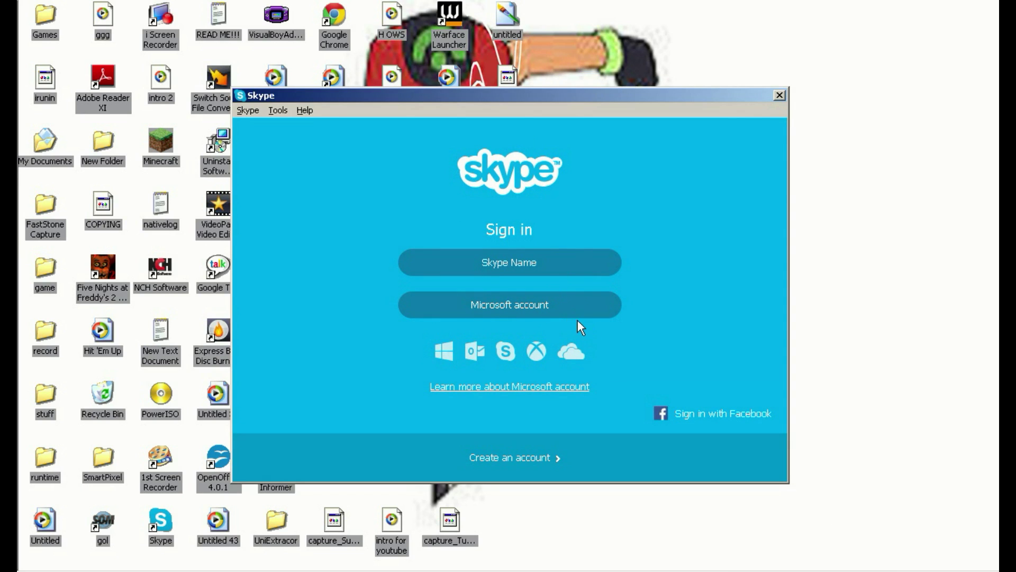
Step: Attempt a Facebook sign-in to Skype, then cancel it
left_click(675, 413)
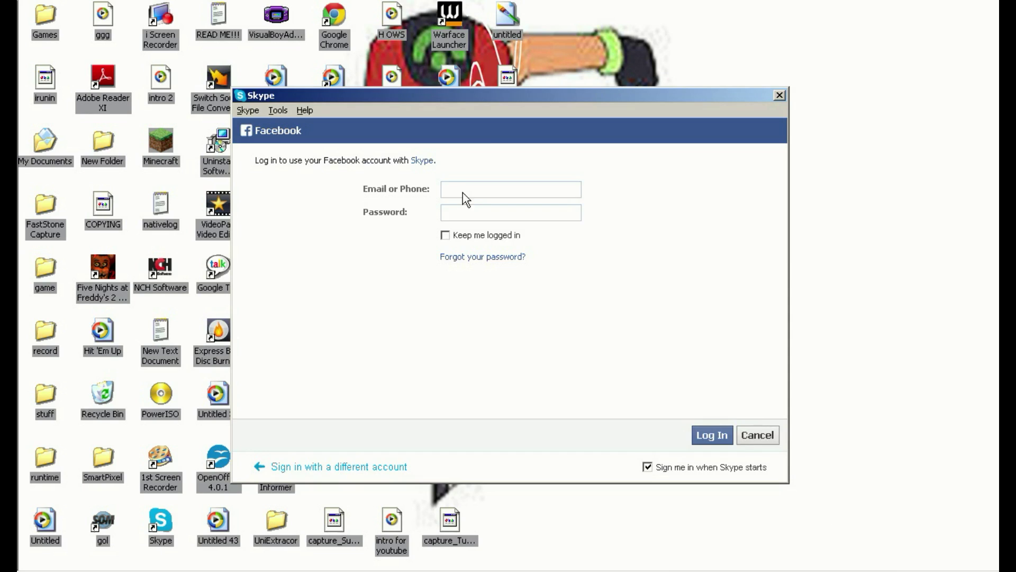
left_click(753, 434)
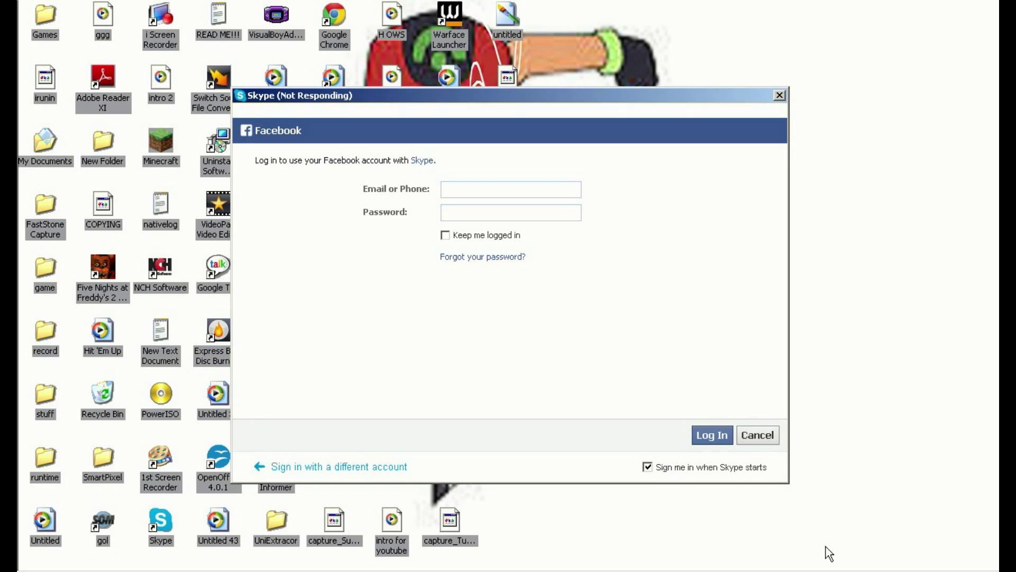
right_click(696, 568)
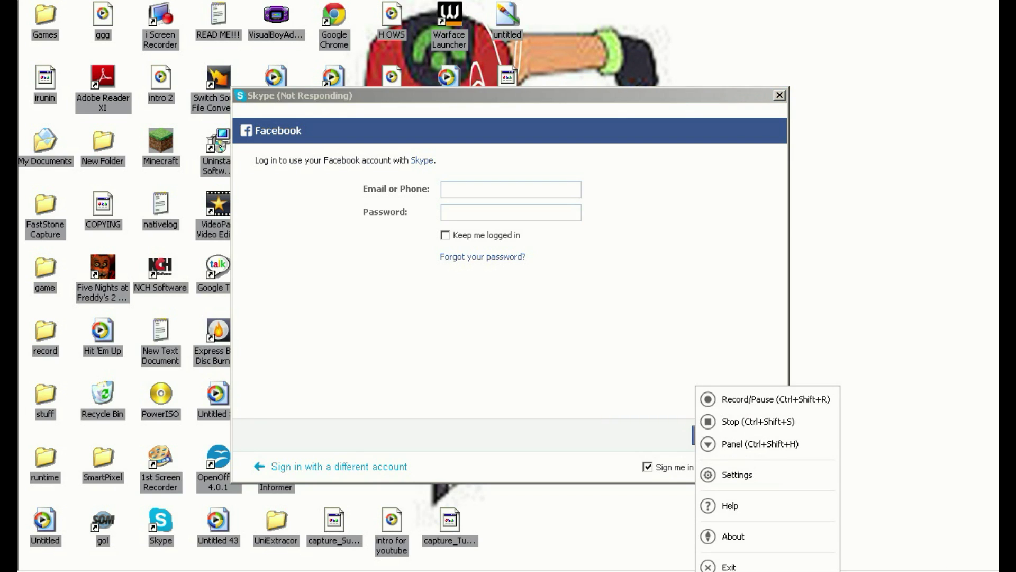
left_click(772, 411)
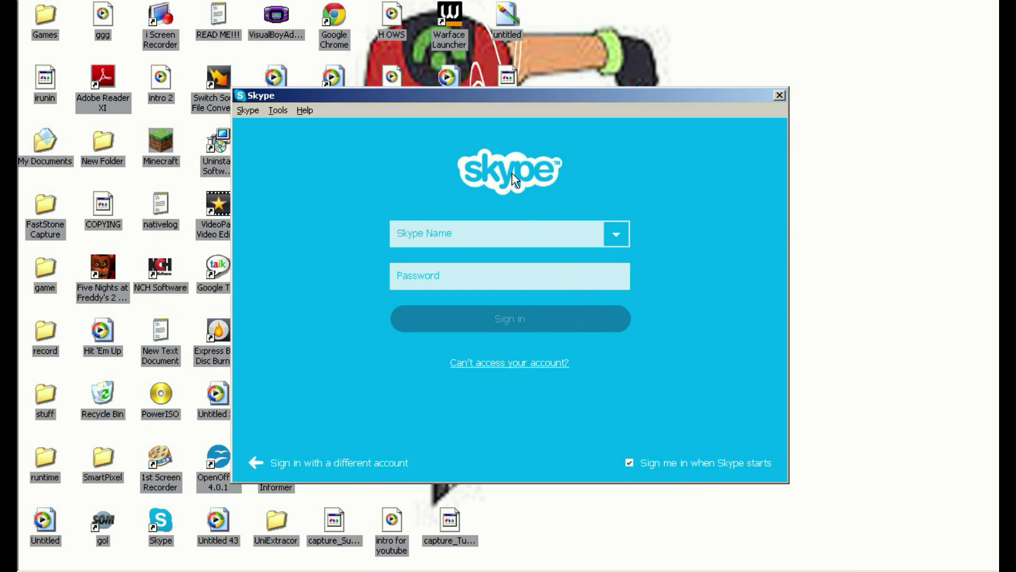
Step: Enter the Skype Name and password, submit, and after the rejection switch to Microsoft account sign-in
left_click(603, 233)
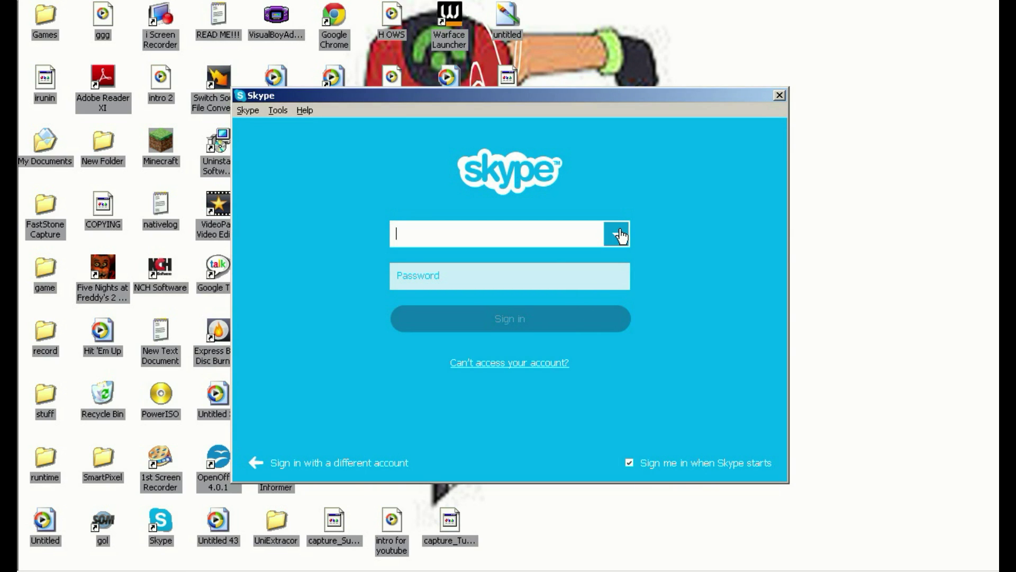
left_click(563, 281)
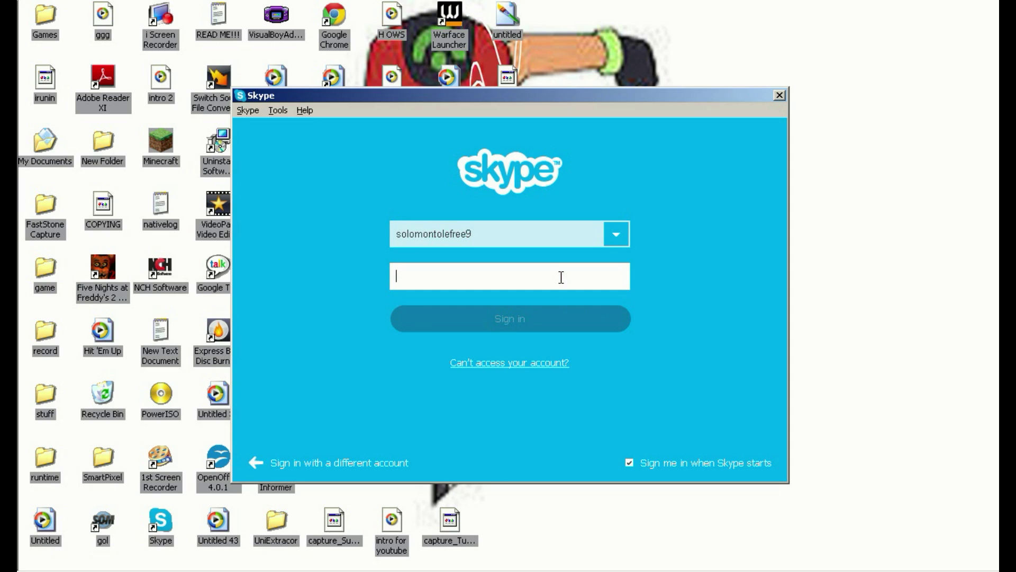
left_click(597, 316)
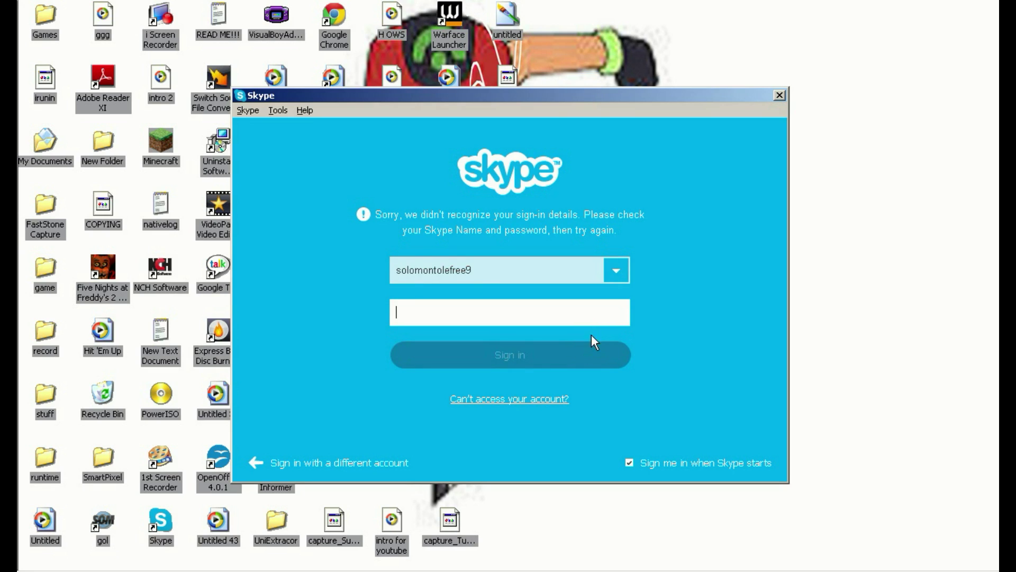
left_click(372, 463)
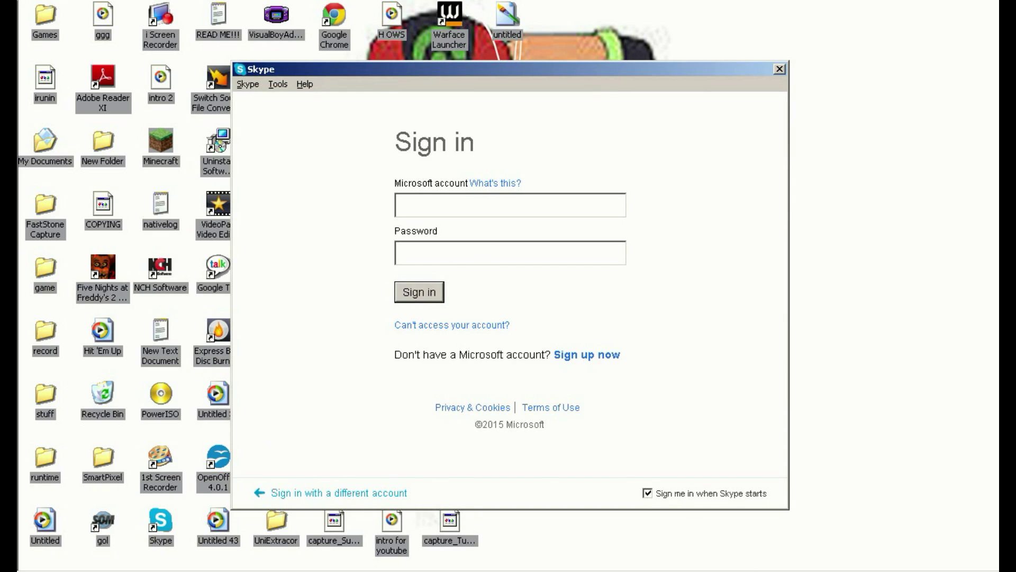
Step: Sign in, continue past the sound/video and profile picture pages, and start using Skype
right_click(844, 570)
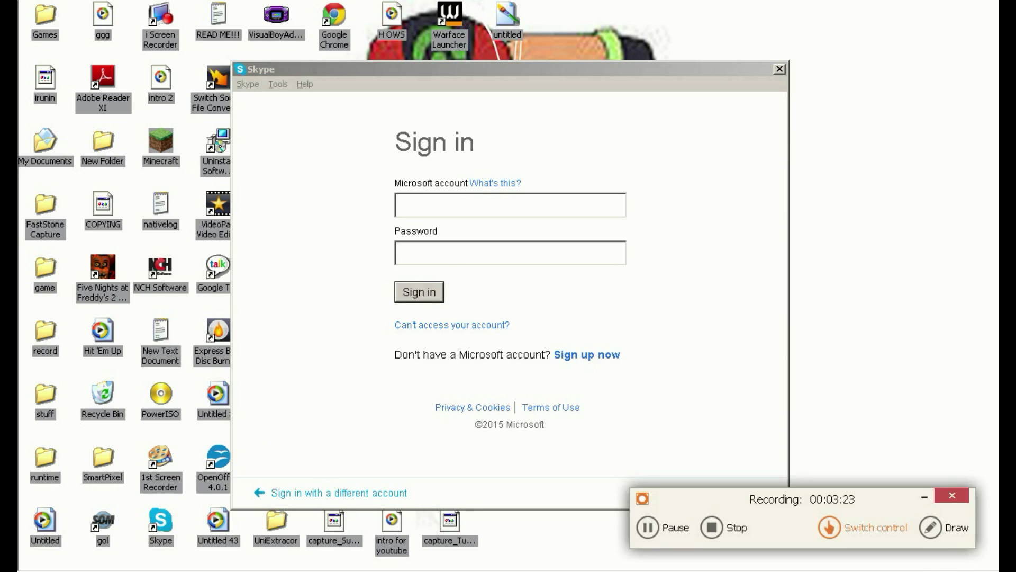
left_click(653, 530)
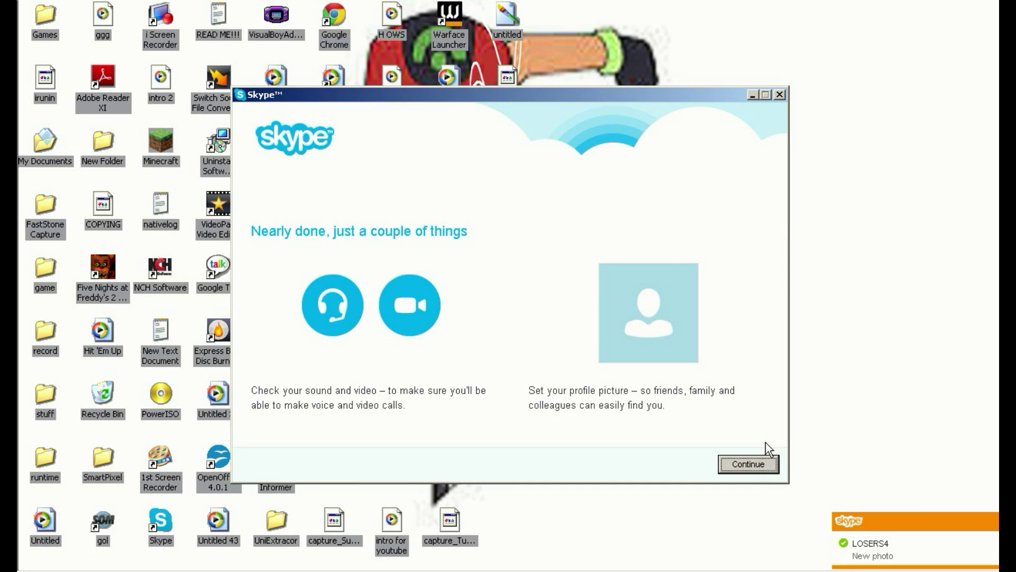
left_click(754, 463)
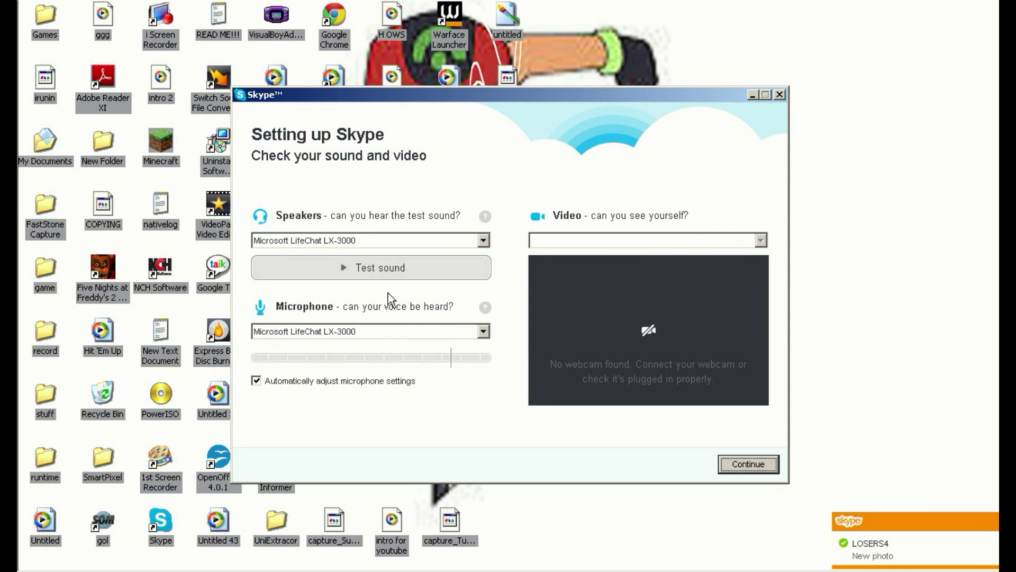
left_click(758, 468)
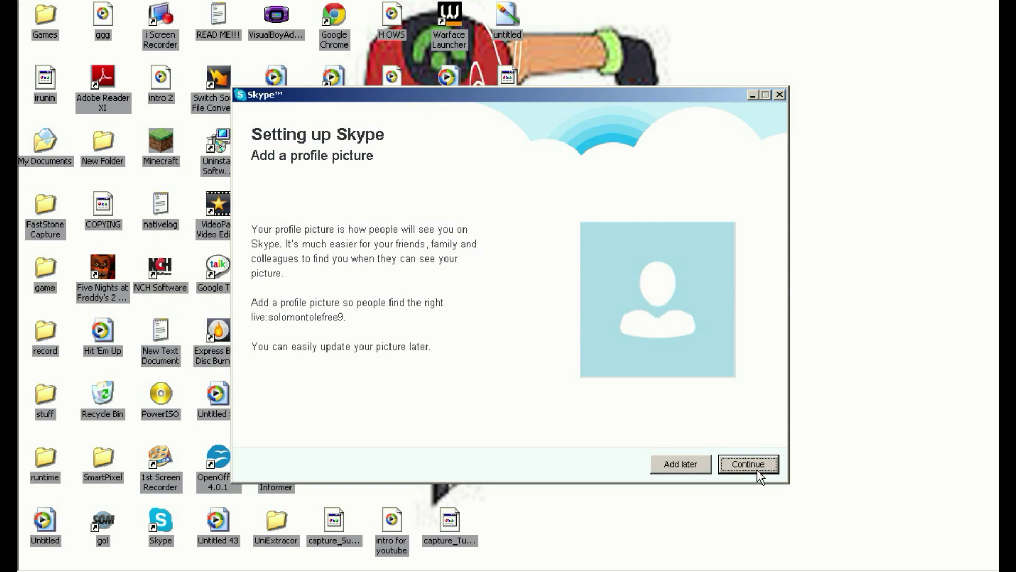
left_click(709, 463)
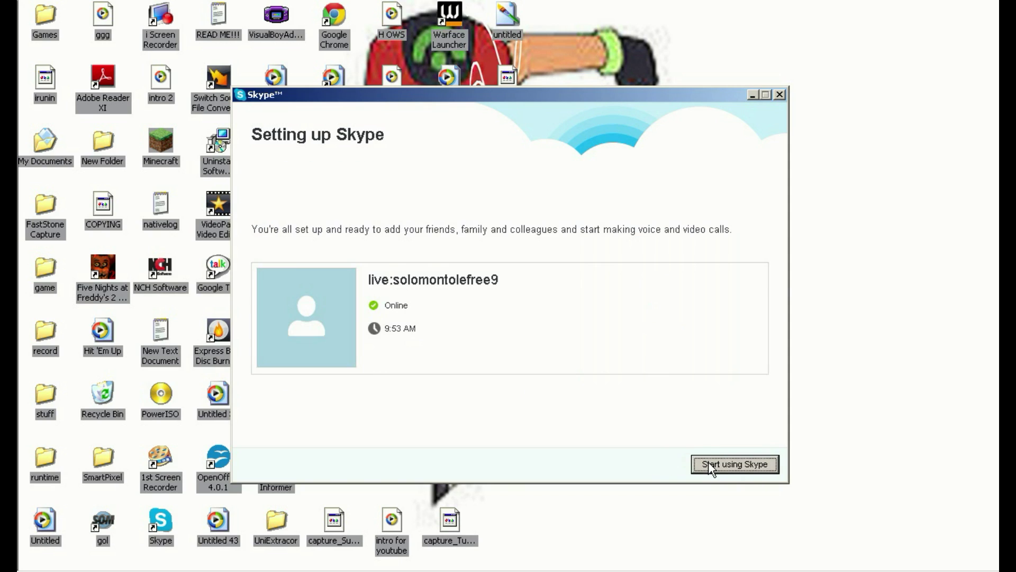
left_click(706, 460)
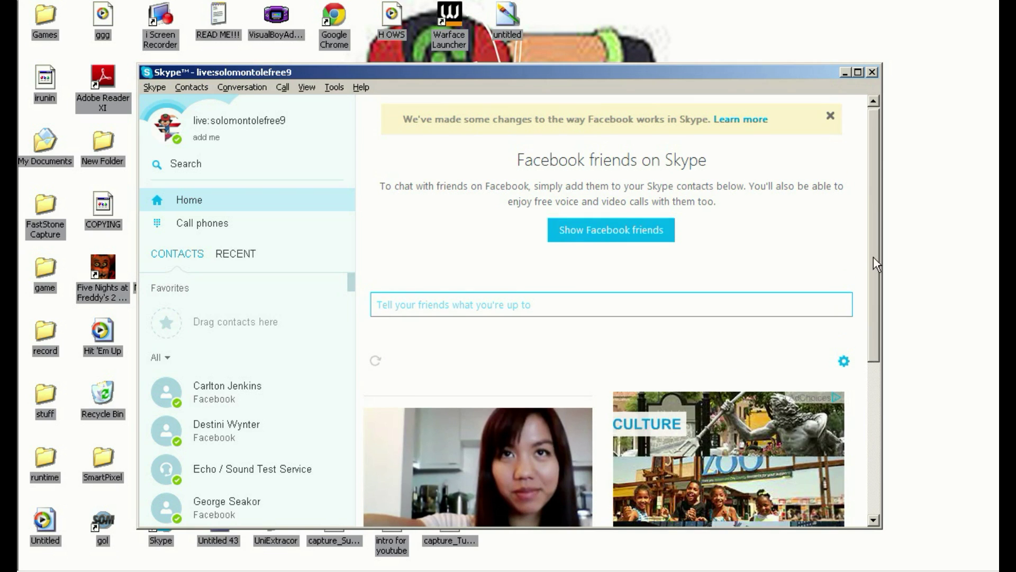
Step: Scroll the Home pane and contacts list, then open the Volly Gaming (VG logo) conversation
left_click_drag(873, 256, 874, 396)
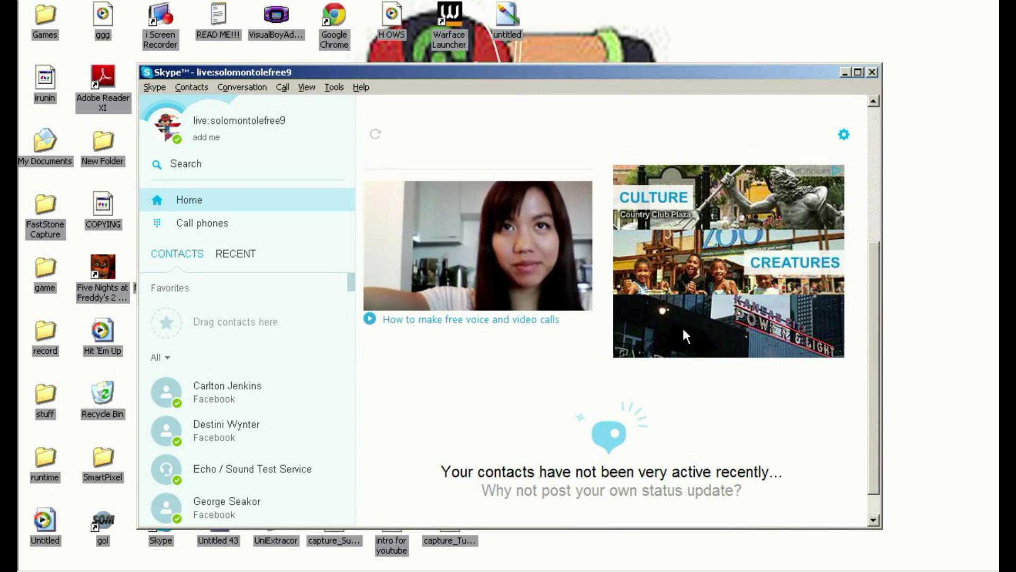
mouse_move(346, 283)
left_mouse_down()
mouse_move(354, 319)
mouse_move(354, 305)
left_mouse_up()
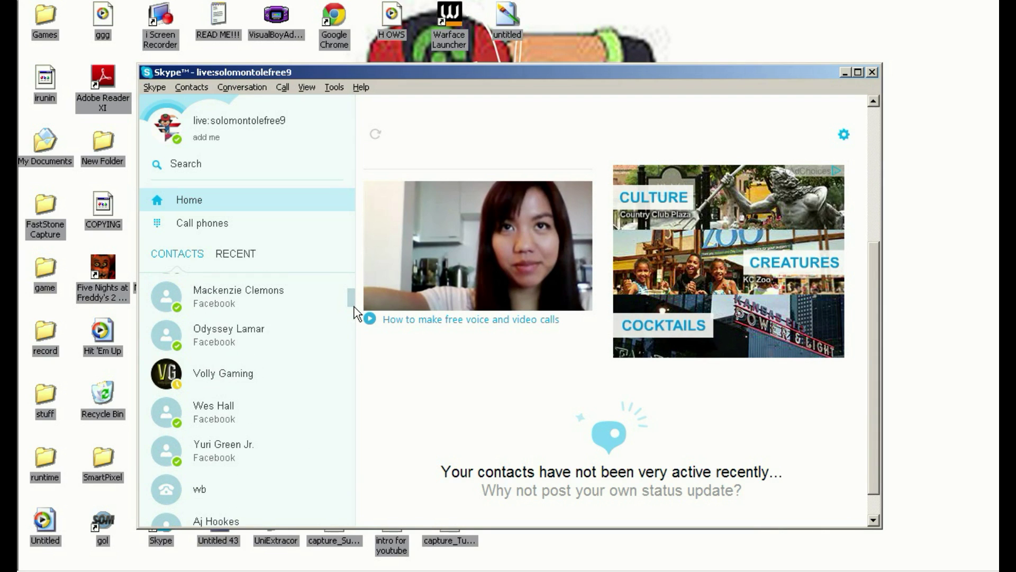
left_click(245, 373)
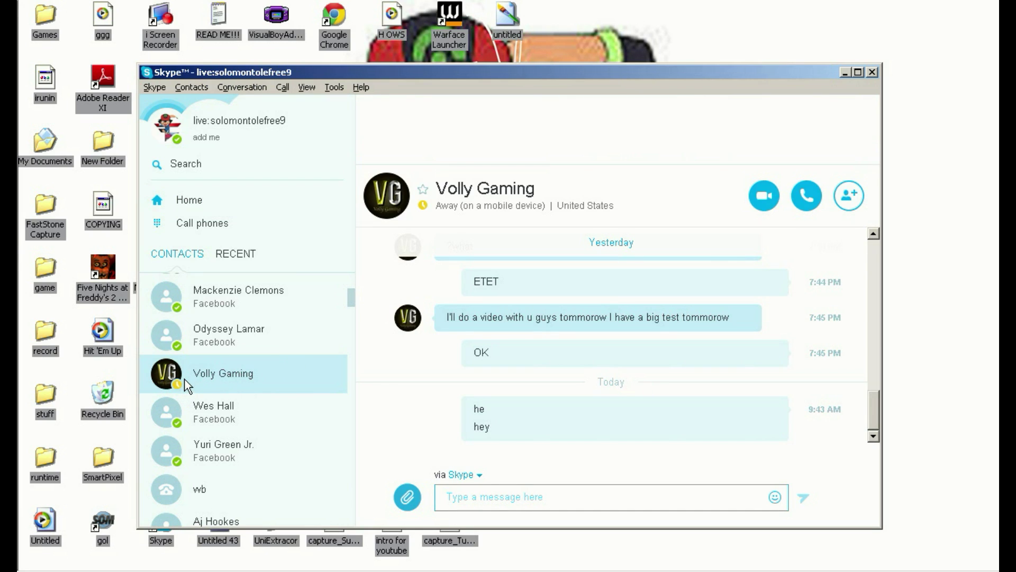
Step: Dismiss the add-people list and place a voice call to Volly Gaming
left_click(848, 196)
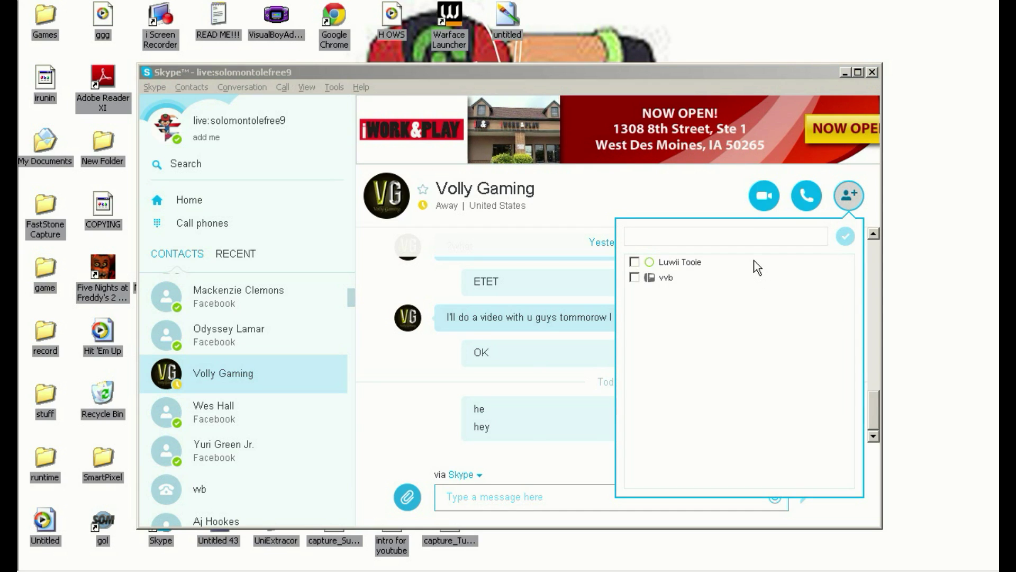
key("Escape")
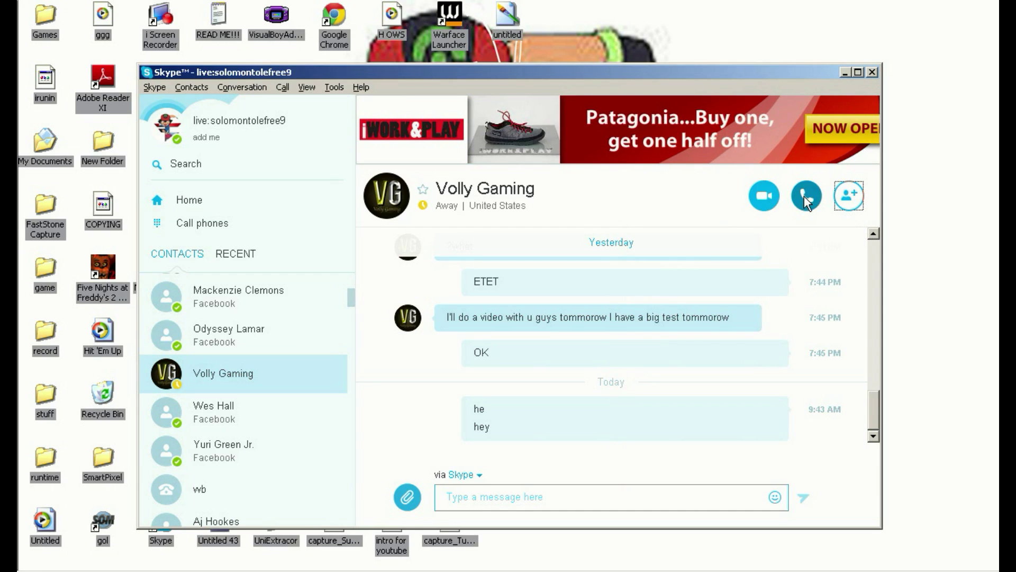
left_click(805, 195)
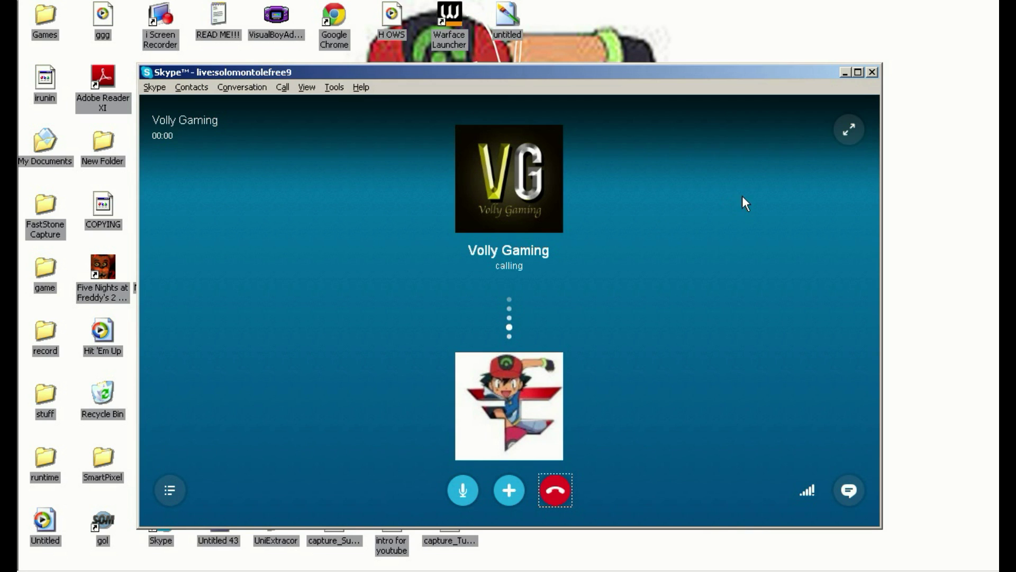
Step: Toggle the ringing call view into fullscreen and back, then look at the account status and call options
left_click(848, 129)
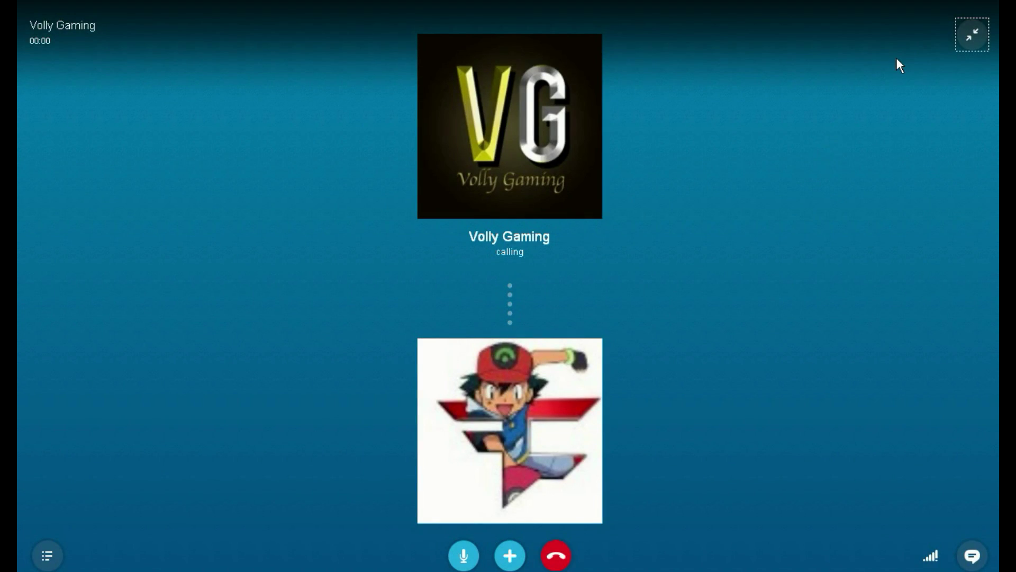
left_click(972, 46)
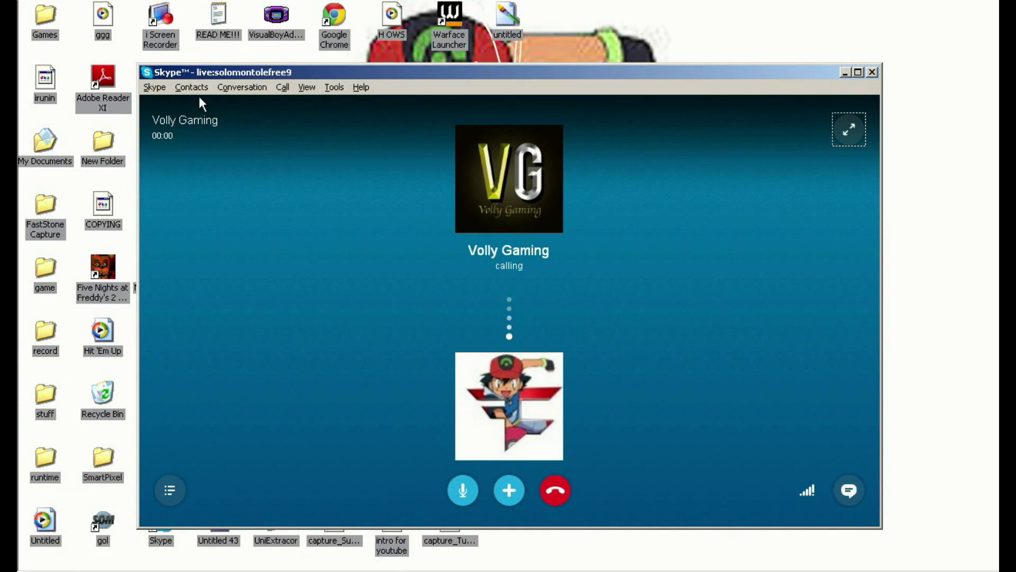
left_click(163, 87)
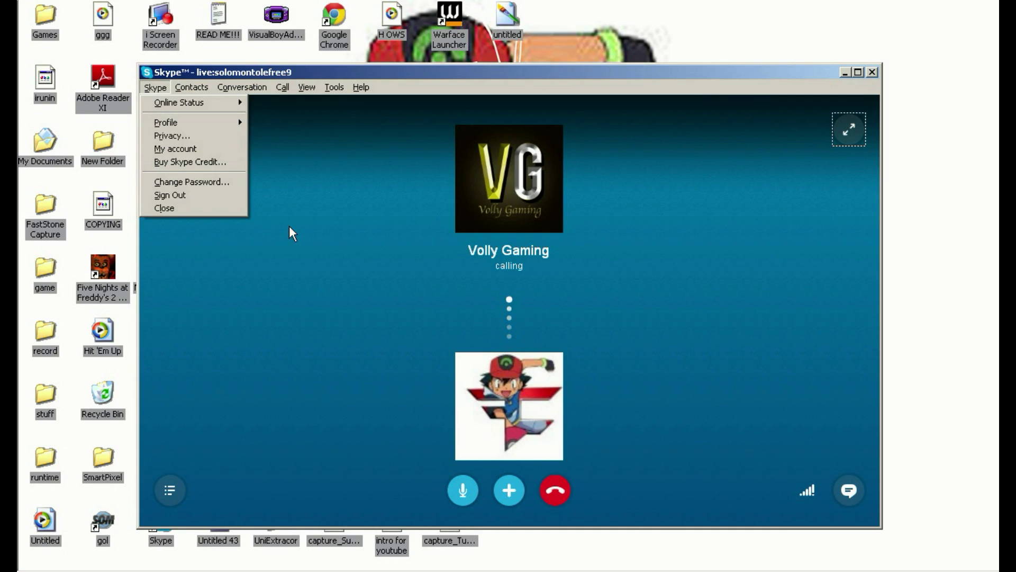
left_click(499, 502)
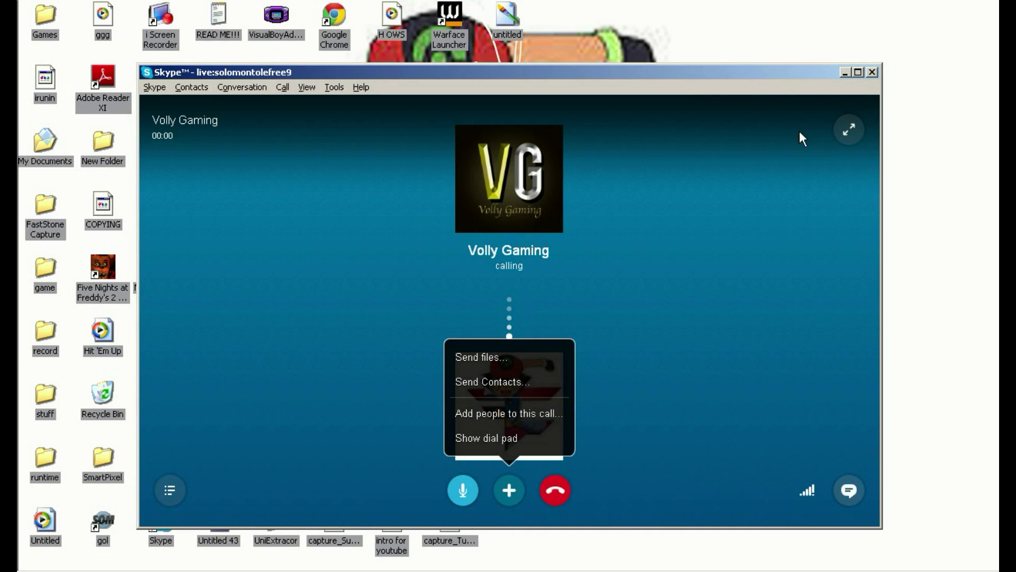
Step: Expand the call view to fullscreen again and browse the Online Status submenu before dismissing it
left_click(847, 128)
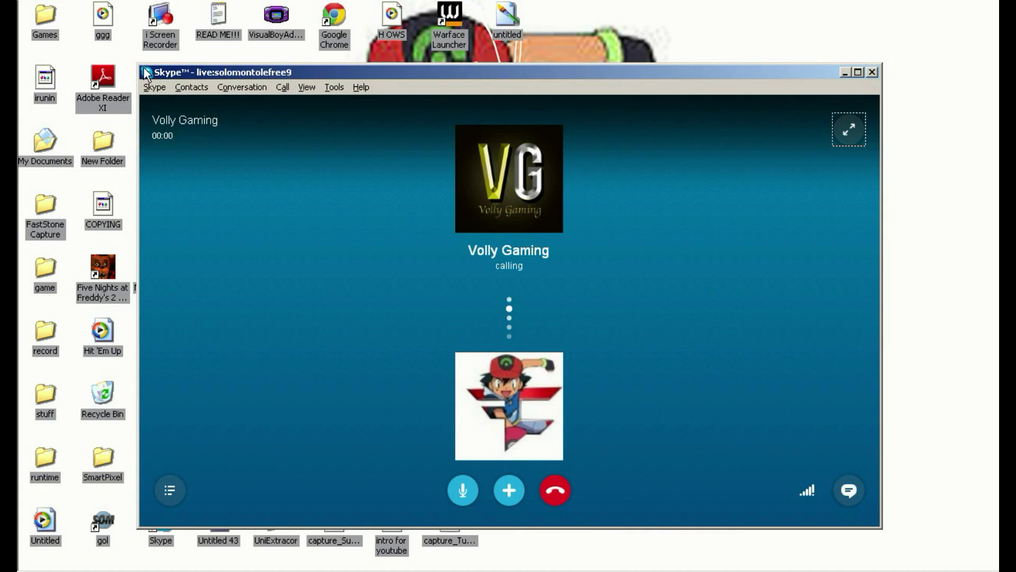
left_click(154, 87)
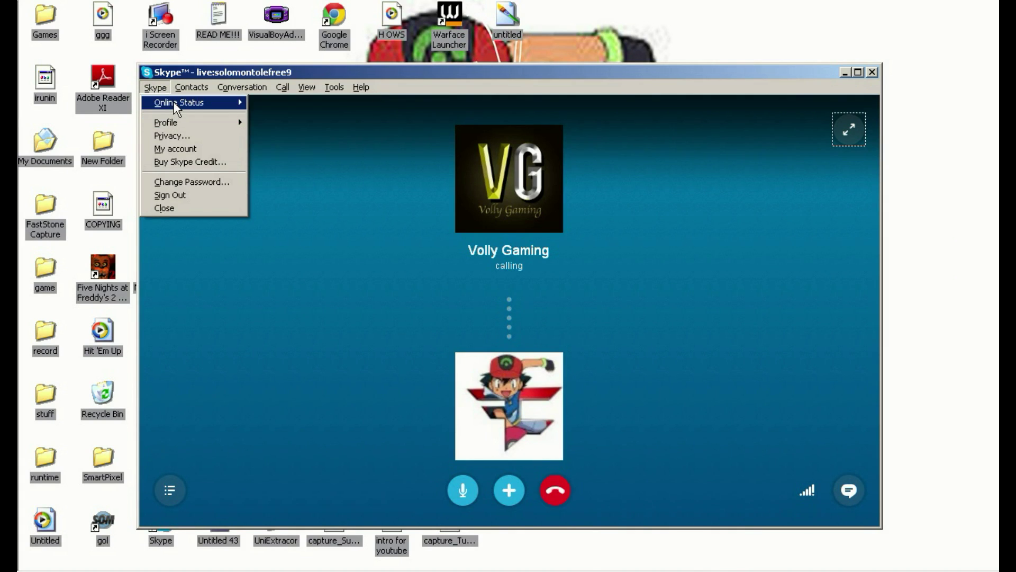
mouse_move(175, 103)
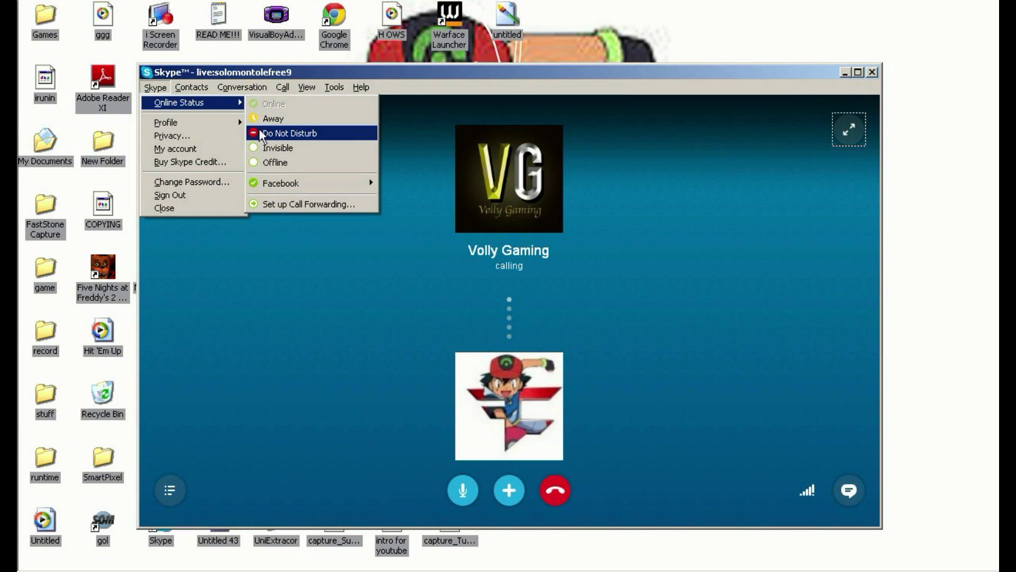
left_click(239, 248)
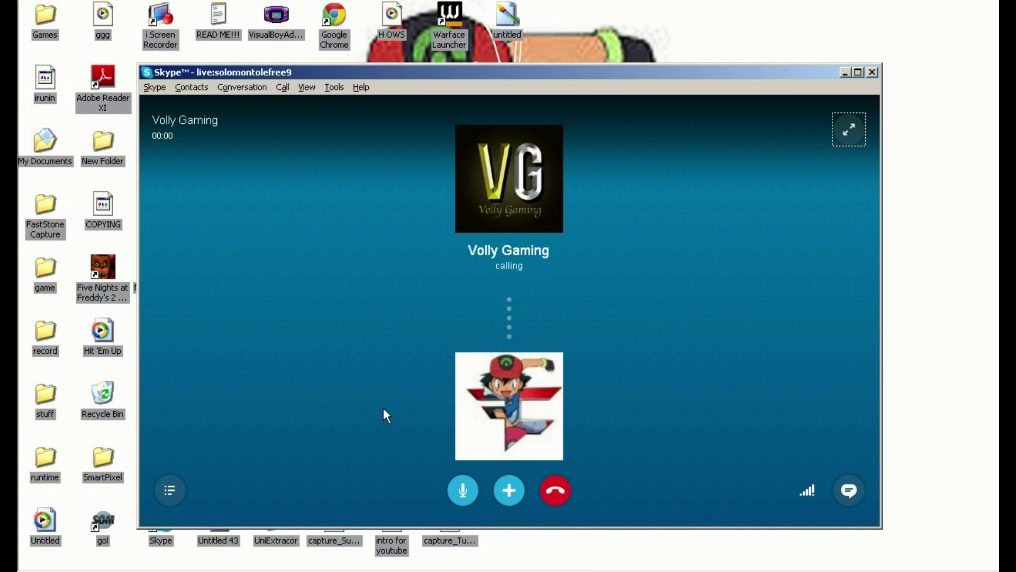
Step: Show the contacts list beside the call and scroll it while the call to Volly Gaming goes unanswered
left_click(168, 488)
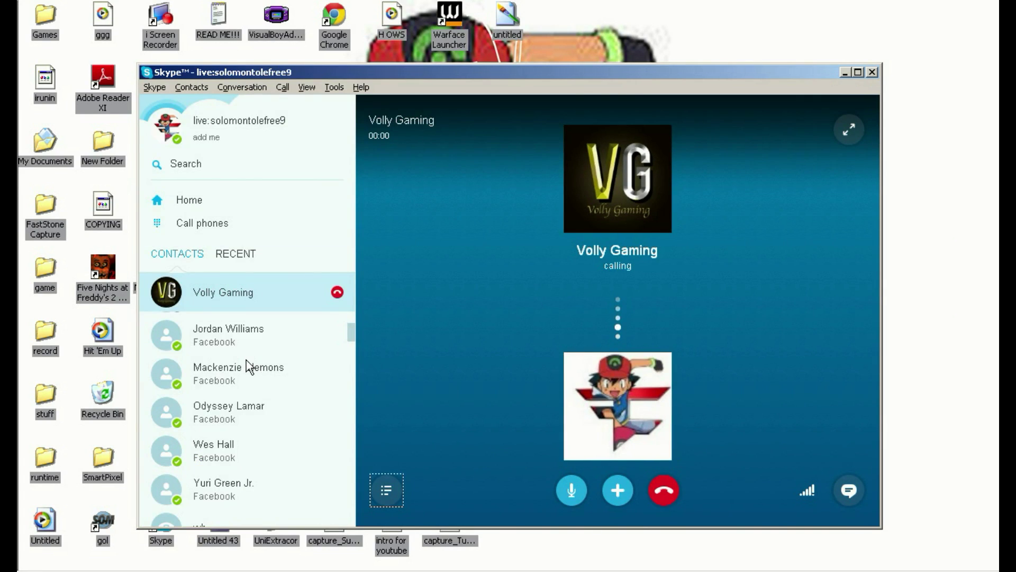
scroll(246, 360, "down", 2)
scroll(246, 360, "up", 5)
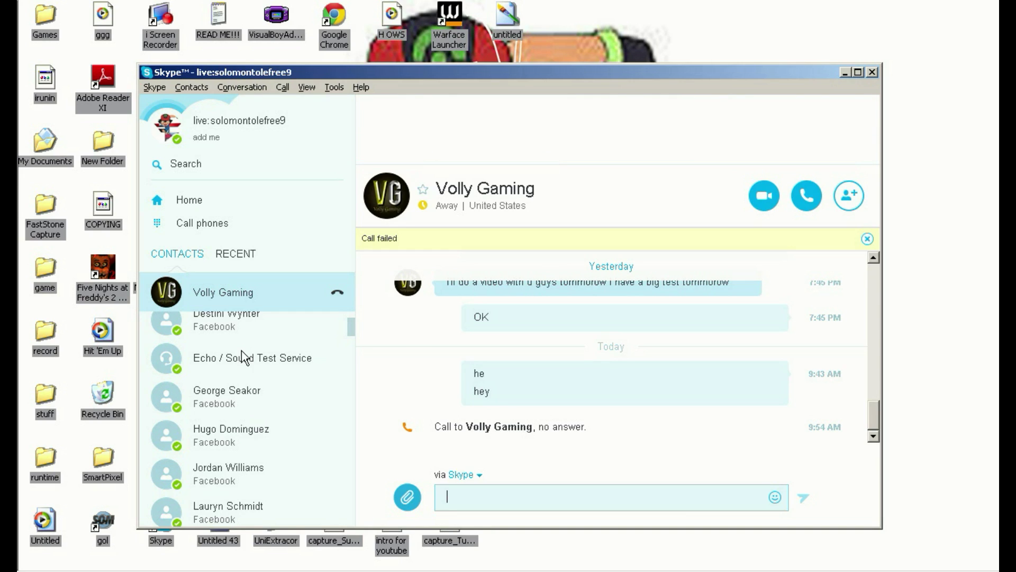
Step: Open the Echo / Sound Test Service contact's page from the contacts list
left_click(209, 369)
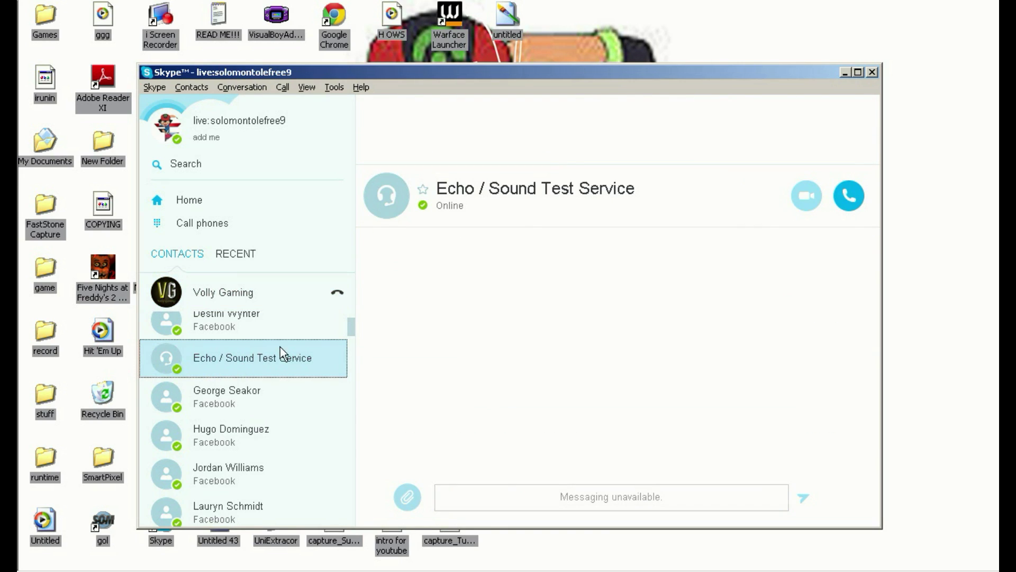